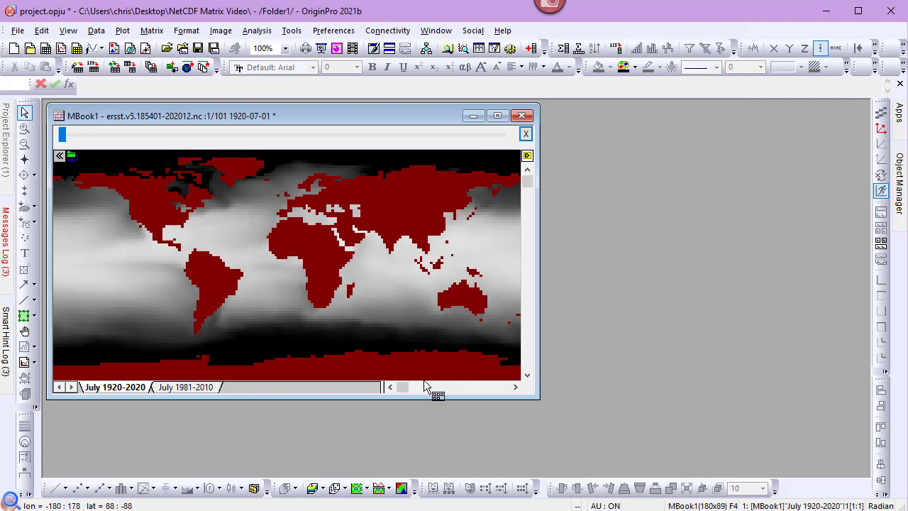
# - Show the July 1981-2010 sheet (30 frames from 1981-07-01) in the MBook1 matrix book
pyautogui.click(203, 388)
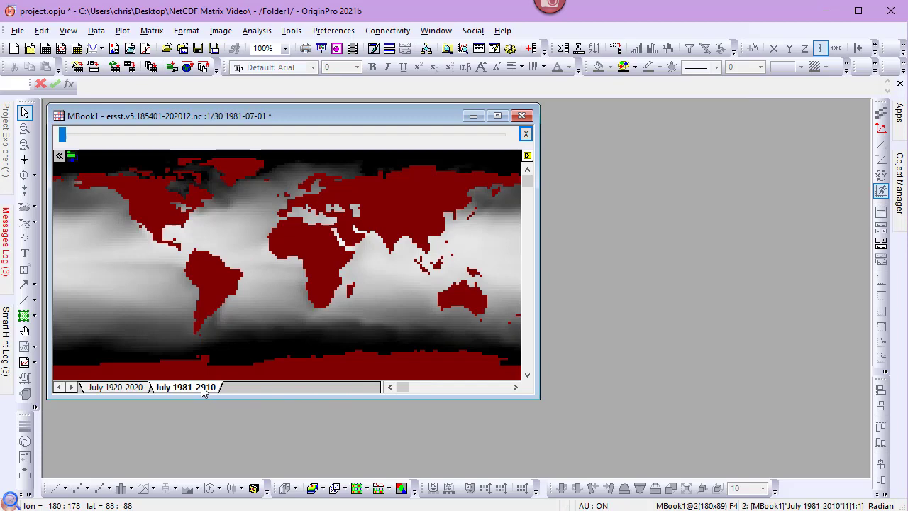
# - Run Descriptive Statistics on the stack with Recalculate Auto and the Mean output to a new sheet
pyautogui.click(248, 32)
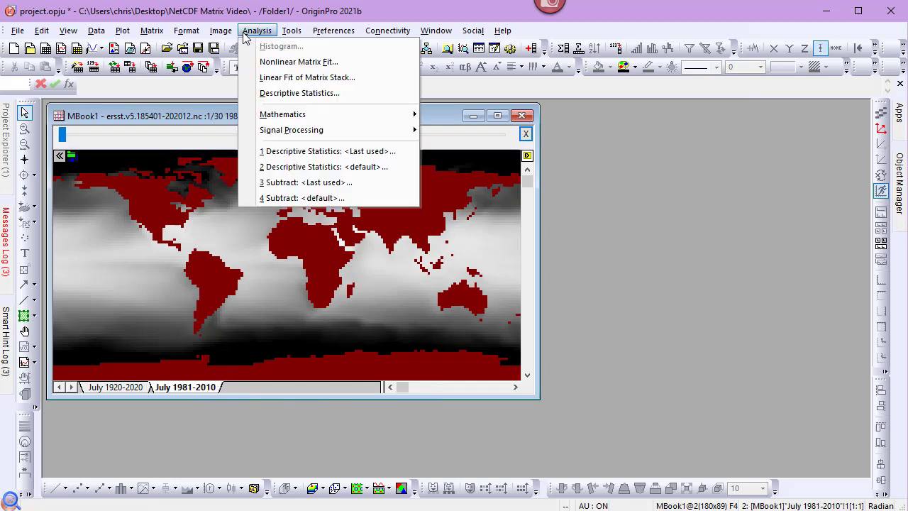
pyautogui.click(250, 92)
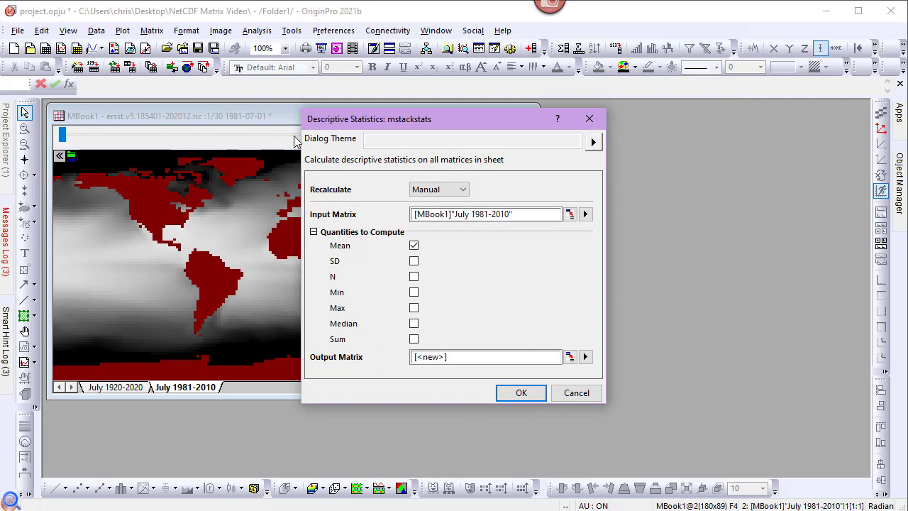
pyautogui.click(454, 189)
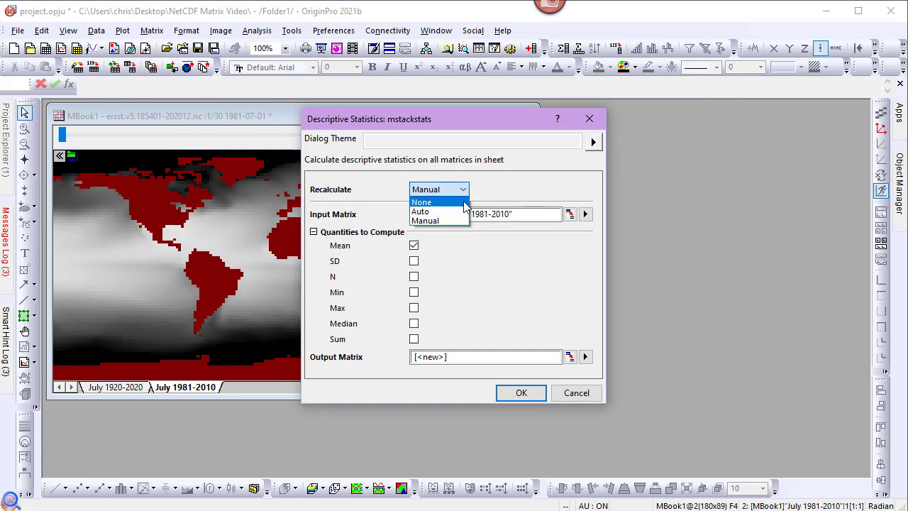
pyautogui.click(465, 213)
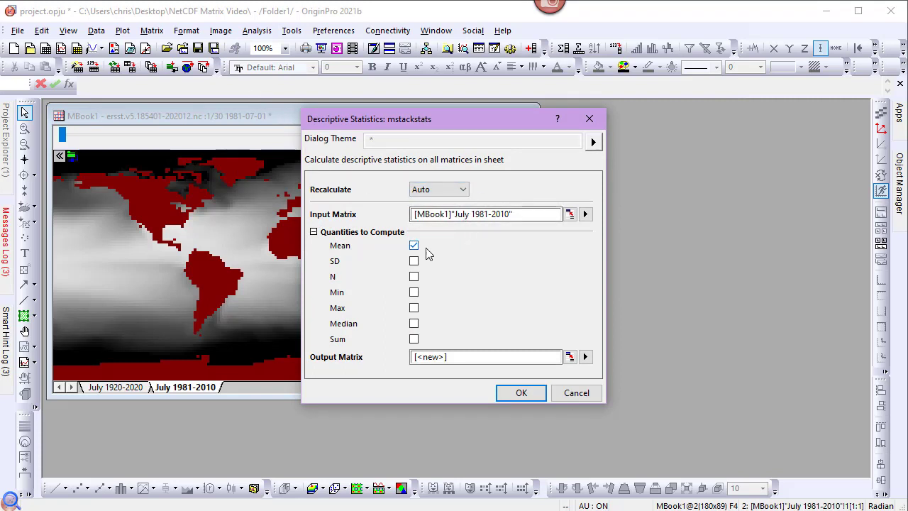
pyautogui.click(586, 357)
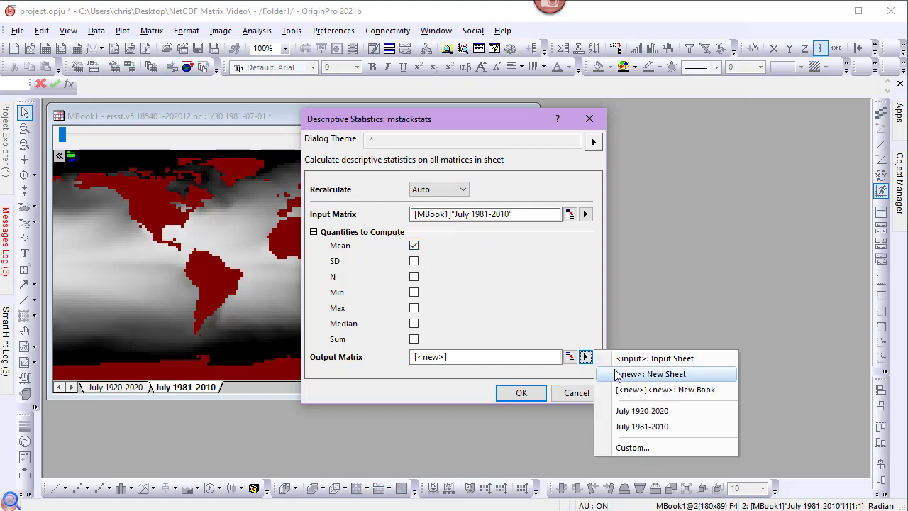
pyautogui.click(603, 375)
pyautogui.click(524, 393)
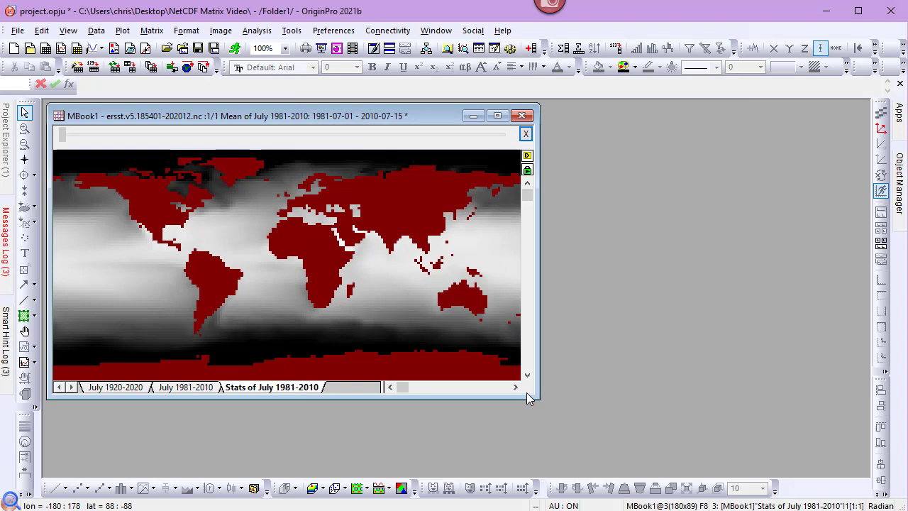
# - Rename the 'Stats of July 1981-2010' sheet to 'Mean of July 1981-2010'
pyautogui.doubleClick(242, 388)
pyautogui.moveTo(241, 363); pyautogui.dragTo(216, 365)
pyautogui.write('Mean of July 1981-2010')
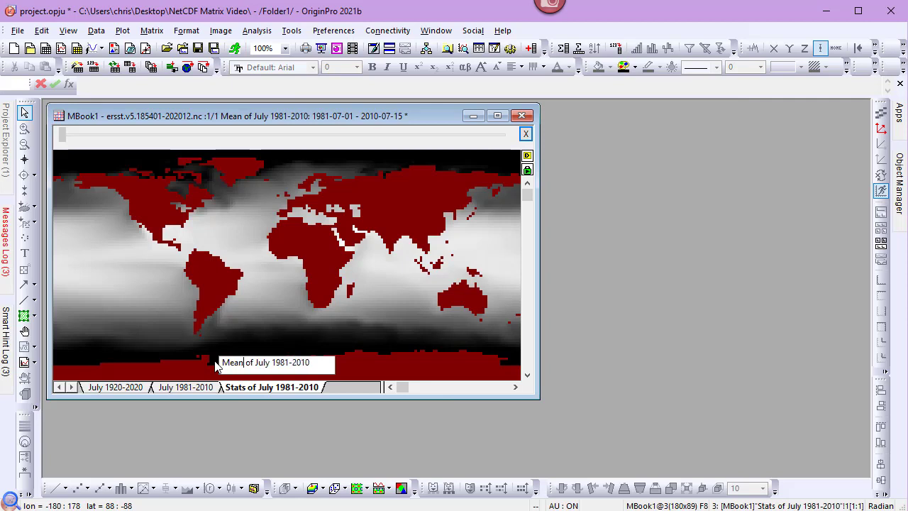
pyautogui.press('Return')
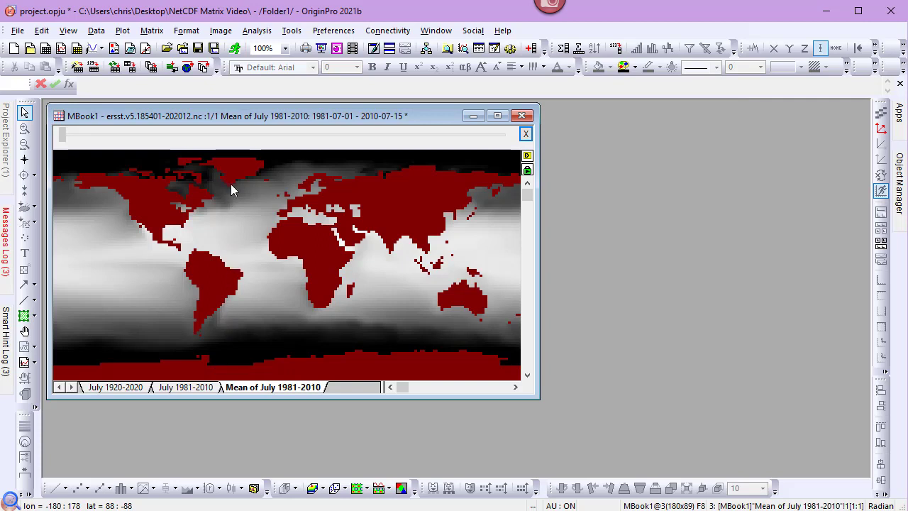
# - Start a Matrix Subtract operation with Recalculate set to Auto
pyautogui.click(255, 30)
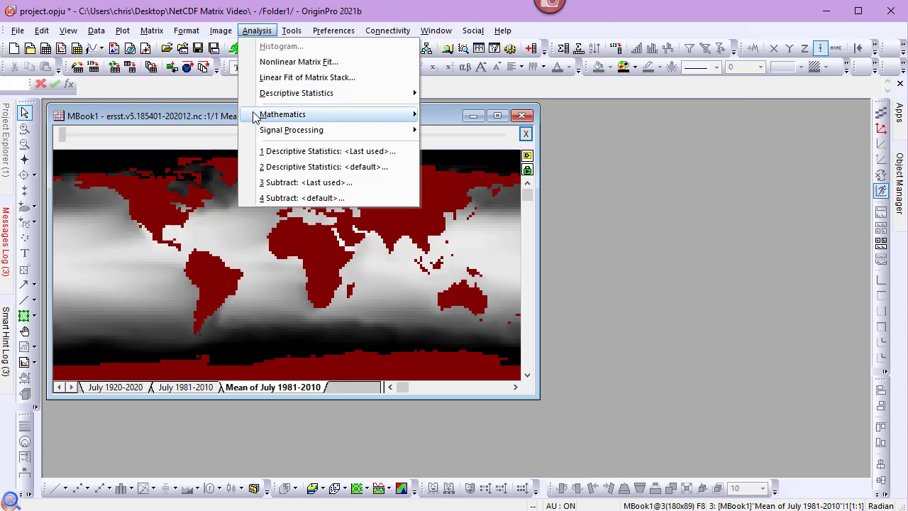
pyautogui.moveTo(284, 117)
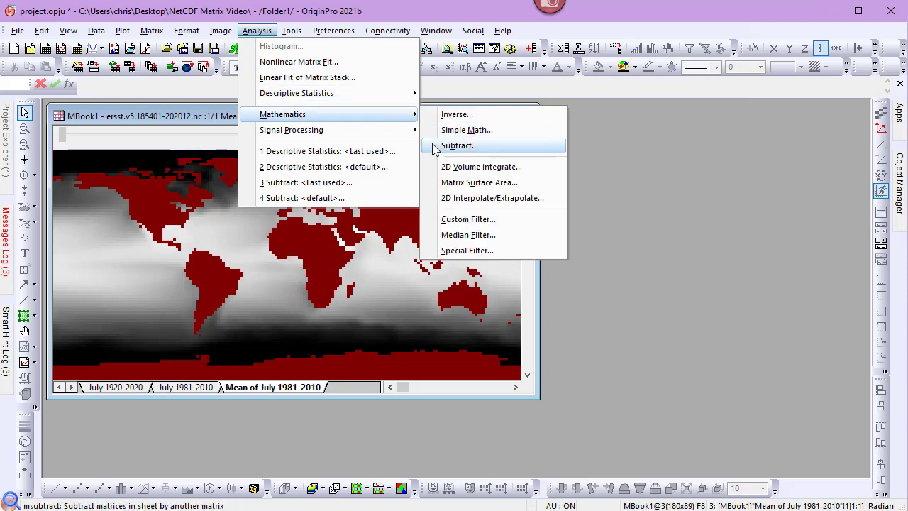
pyautogui.click(435, 147)
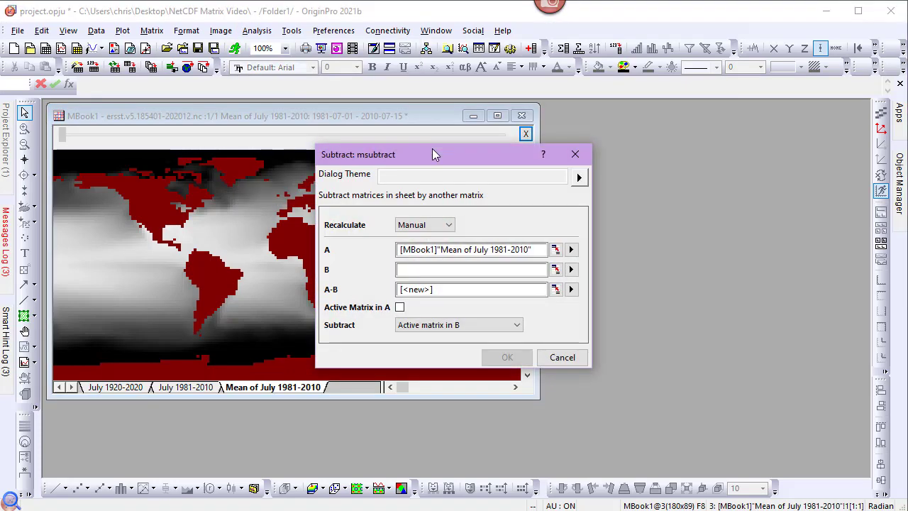
pyautogui.click(444, 228)
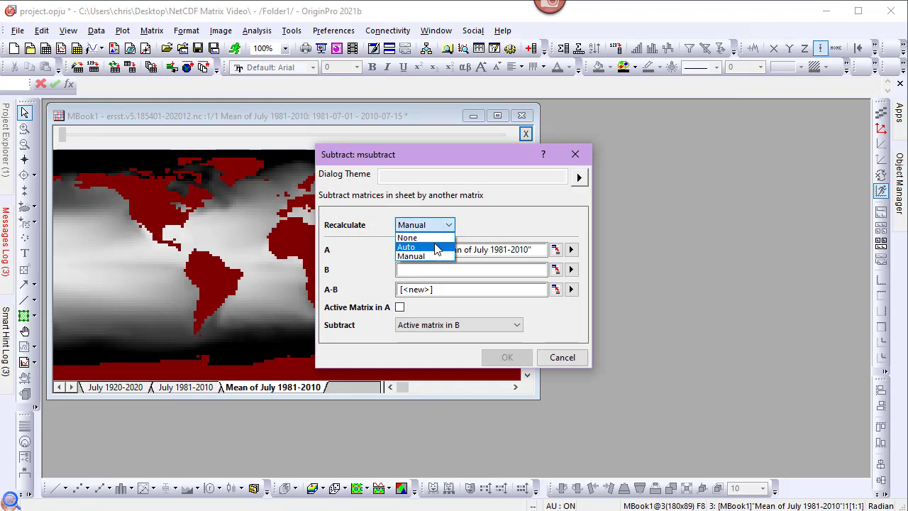
pyautogui.click(435, 245)
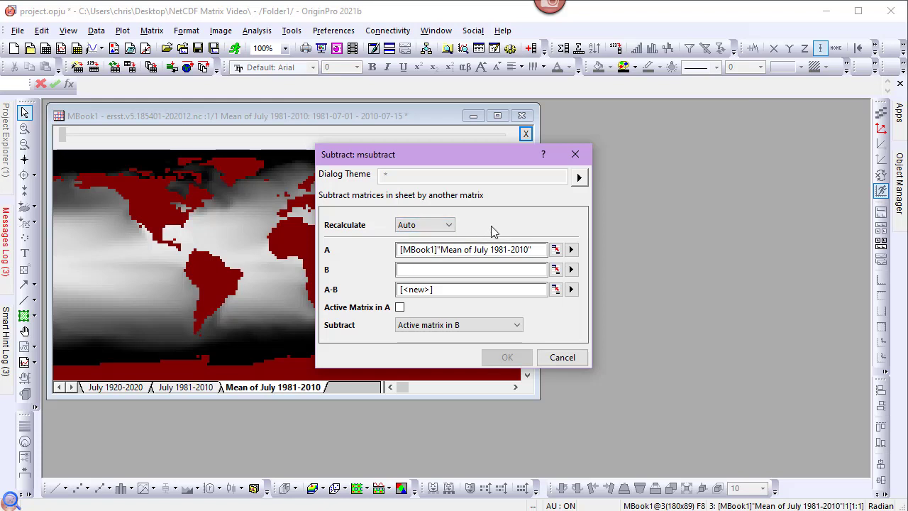
# - Set matrix A to July 1920-2020 and matrix B to Mean of July 1981-2010
pyautogui.click(556, 249)
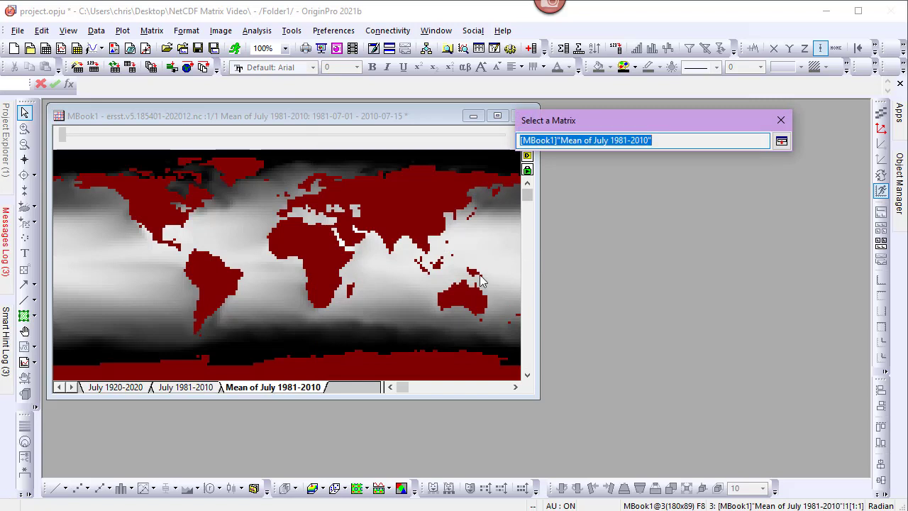
pyautogui.click(142, 391)
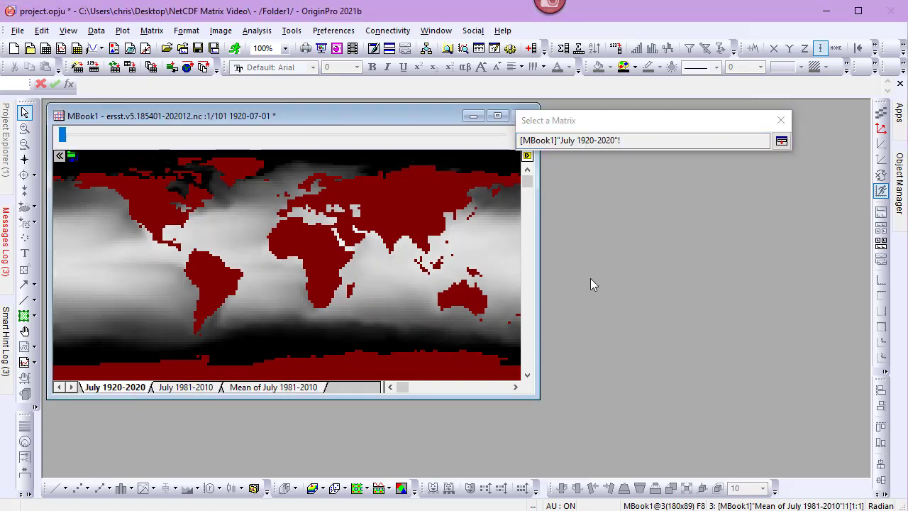
pyautogui.click(781, 140)
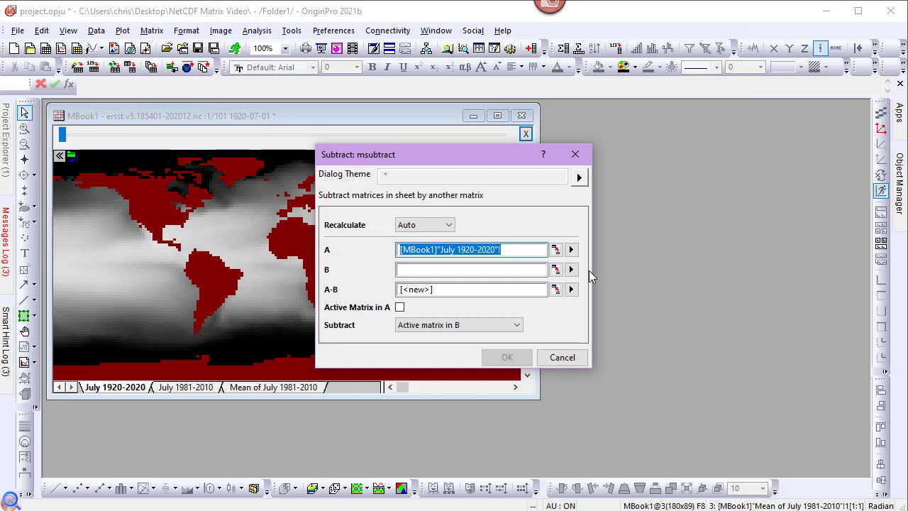
pyautogui.click(555, 269)
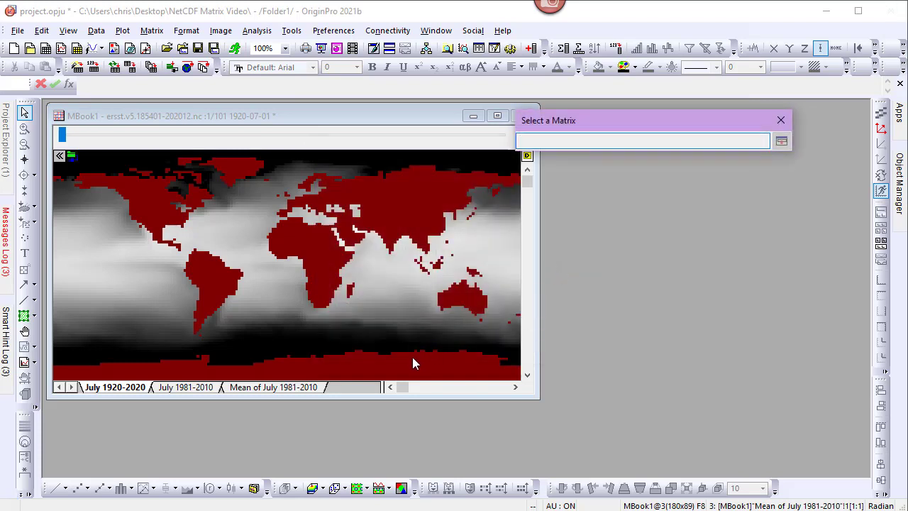
pyautogui.click(317, 387)
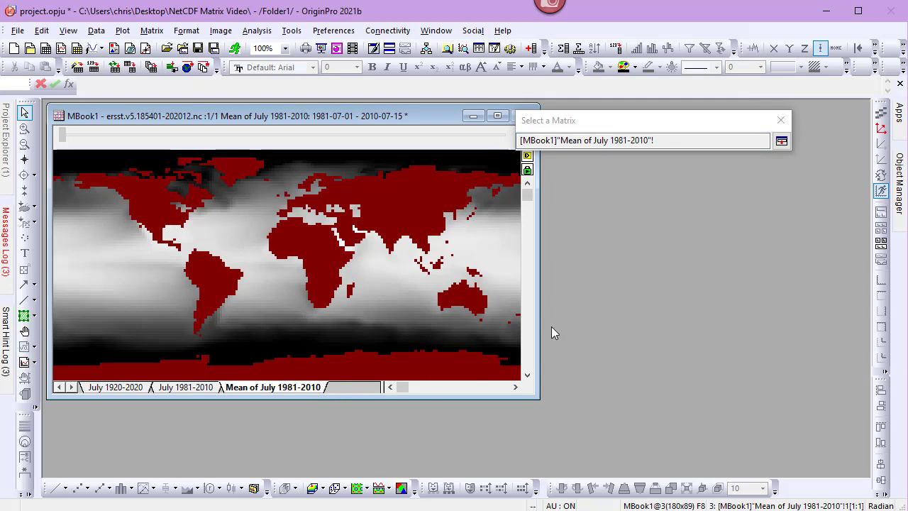
pyautogui.click(781, 141)
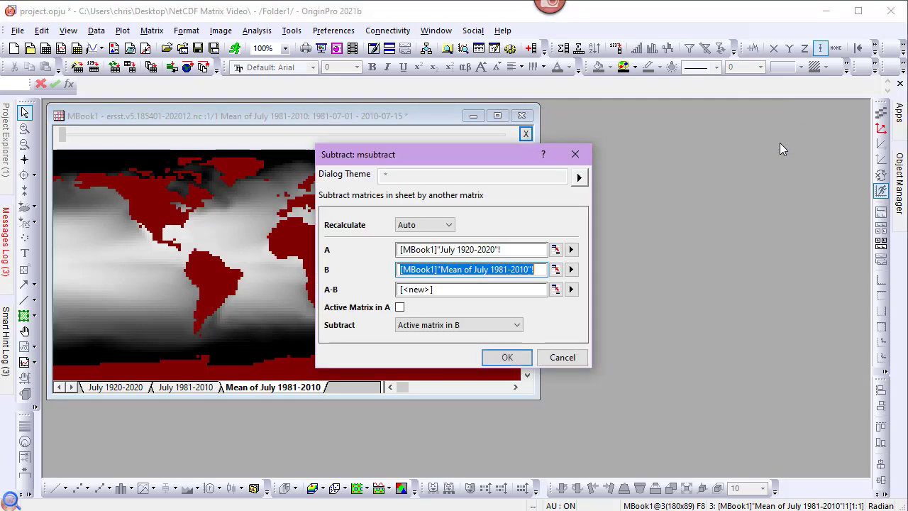
# - Send A-B to a new sheet, subtracting the active matrix in B, and run it
pyautogui.click(572, 290)
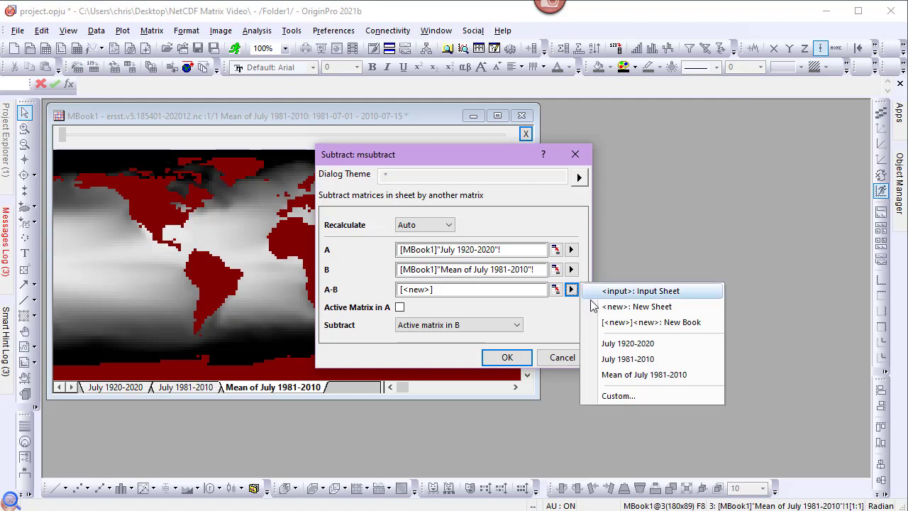
pyautogui.click(593, 304)
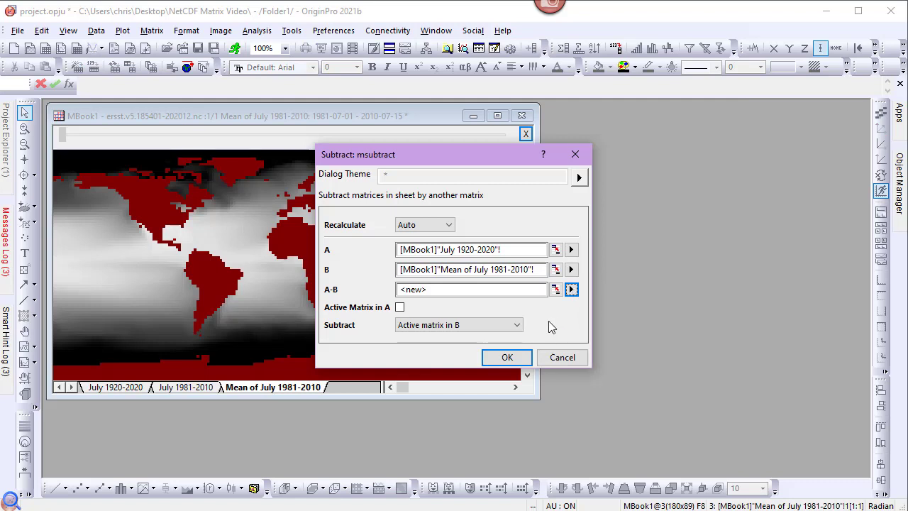
pyautogui.click(525, 326)
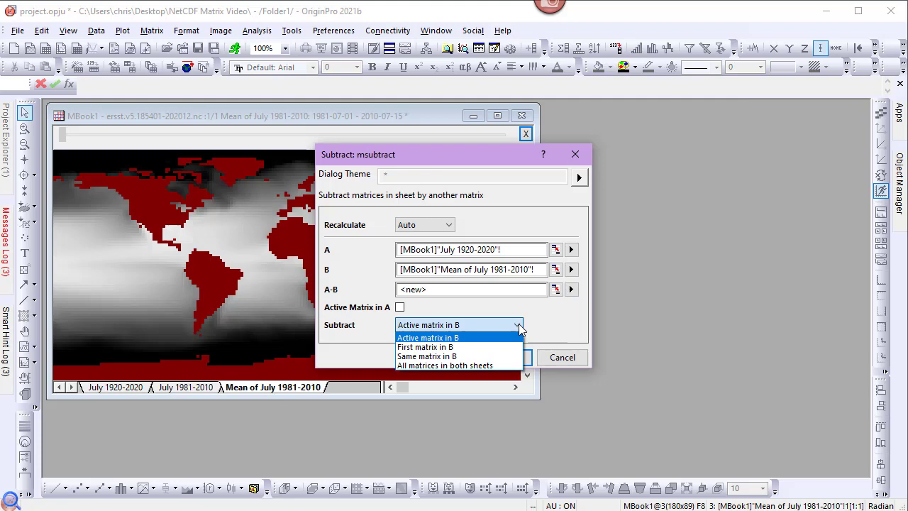
pyautogui.click(477, 338)
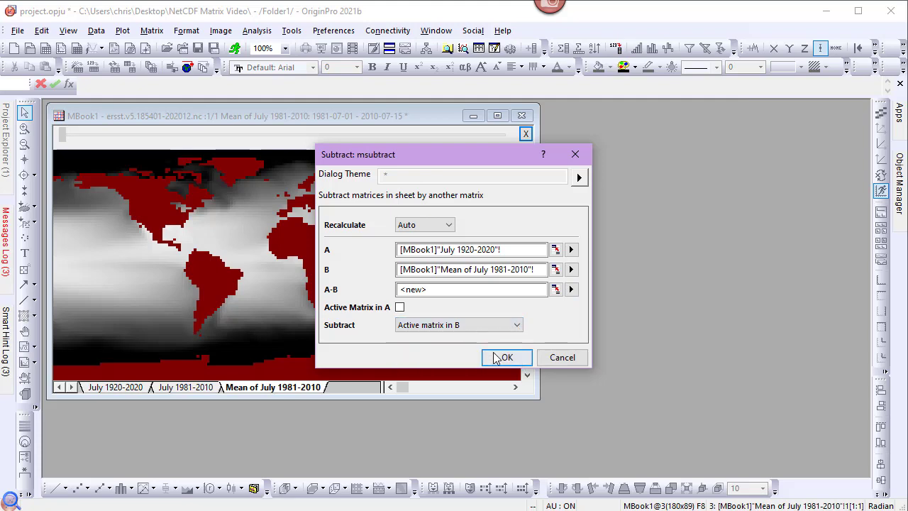
pyautogui.click(496, 352)
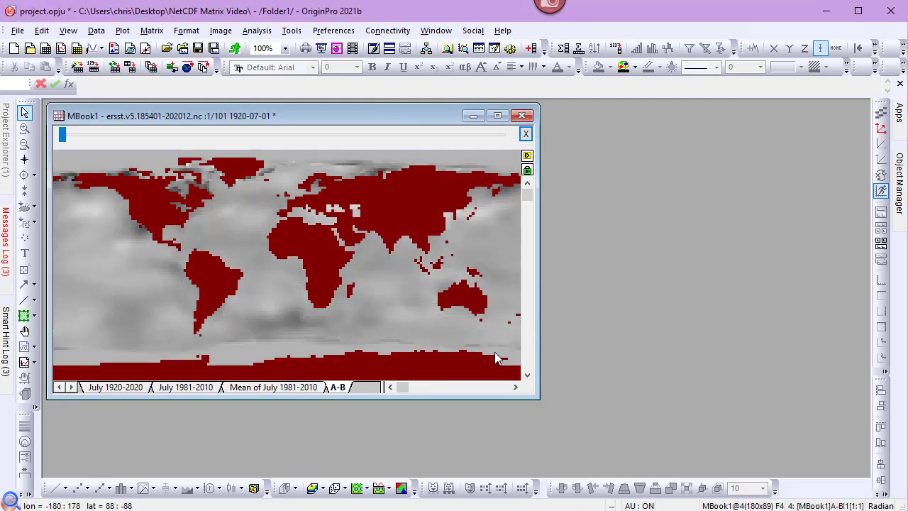
# - Rename the A-B sheet to 'Anomalies' and step through the yearly anomaly frames
pyautogui.doubleClick(344, 386)
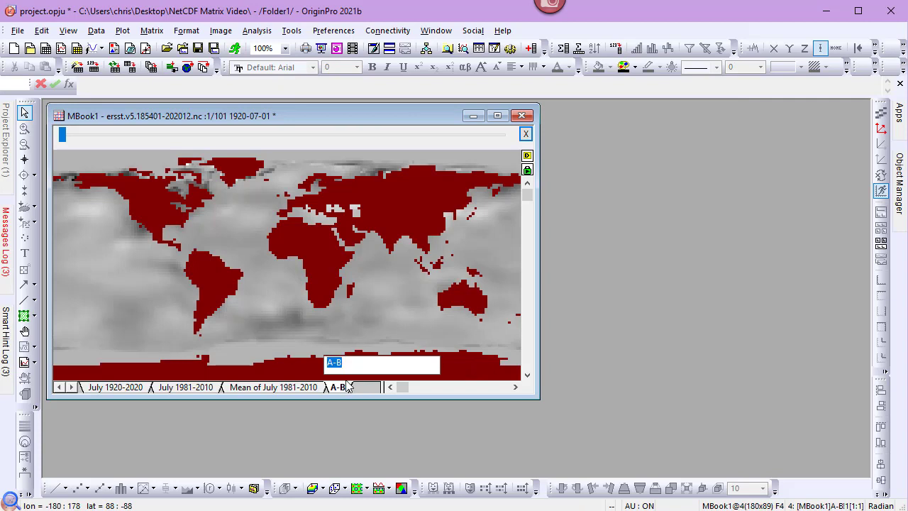
pyautogui.write('Anomalies')
pyautogui.press('Return')
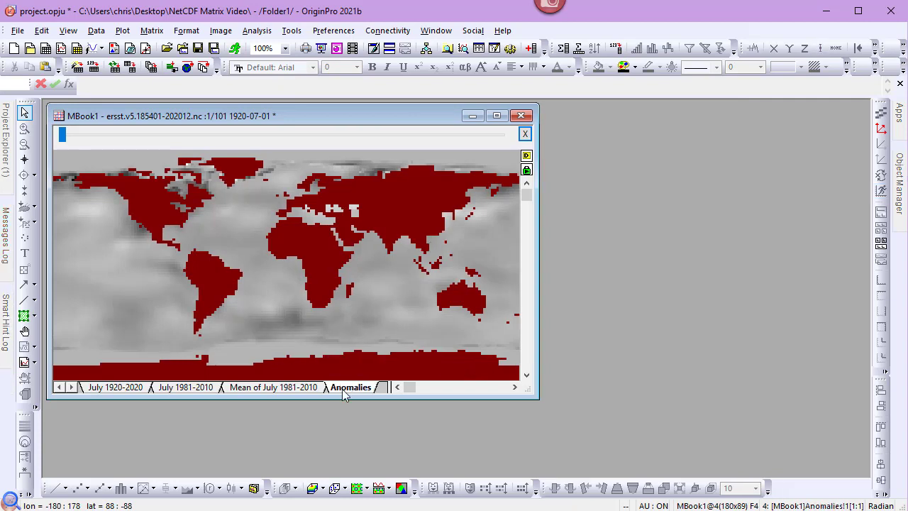
pyautogui.moveTo(66, 139)
pyautogui.mouseDown()
pyautogui.moveTo(511, 137)
pyautogui.moveTo(59, 139)
pyautogui.mouseUp()
# - Draw a rectangular ROI in the Atlantic off North America
pyautogui.click(25, 316)
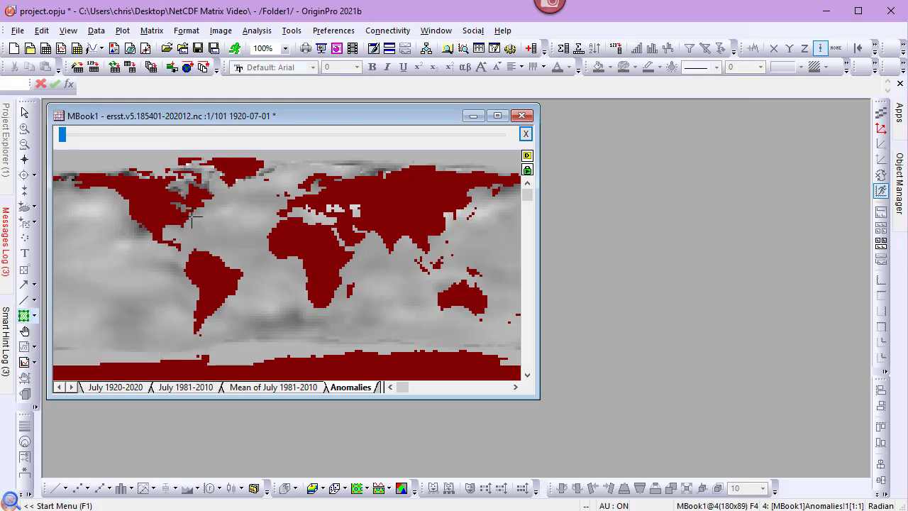
pyautogui.moveTo(191, 216); pyautogui.dragTo(227, 236)
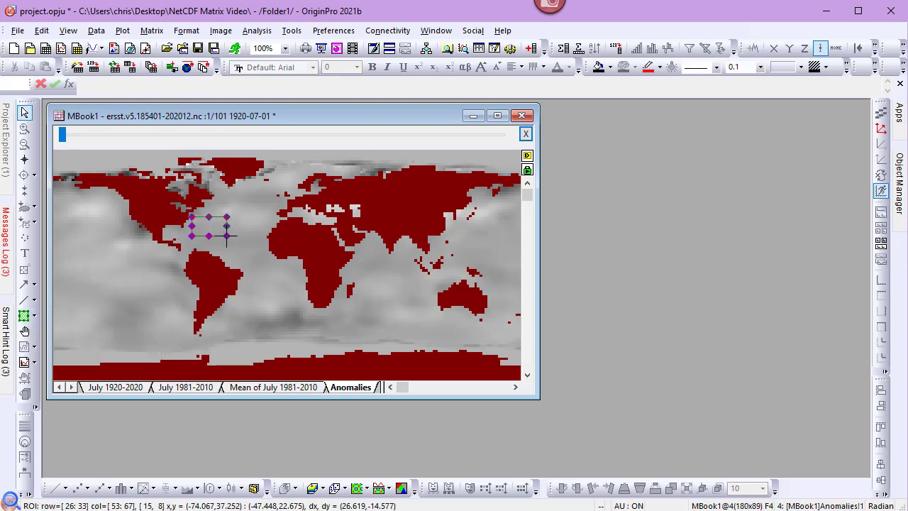
pyautogui.click(229, 248)
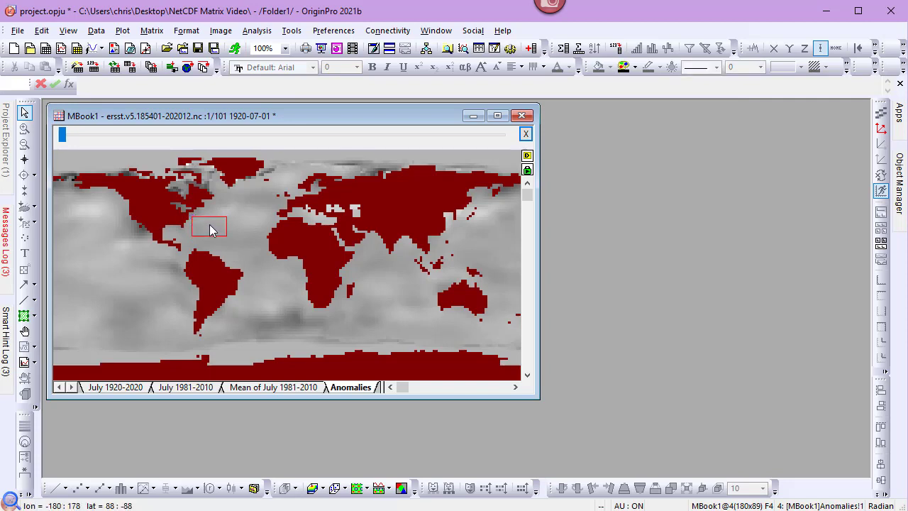
# - Generate an Intensity Profile giving the region's mean anomaly for each July
pyautogui.rightClick(210, 225)
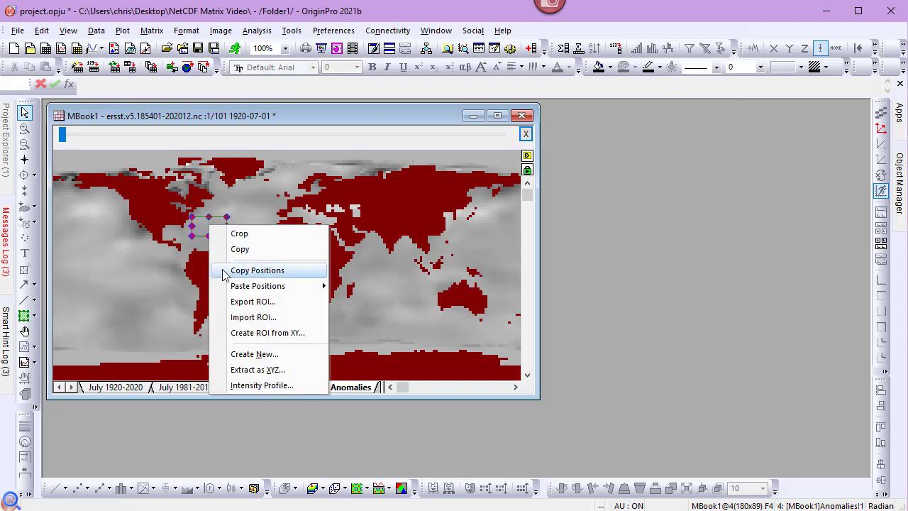
pyautogui.click(222, 386)
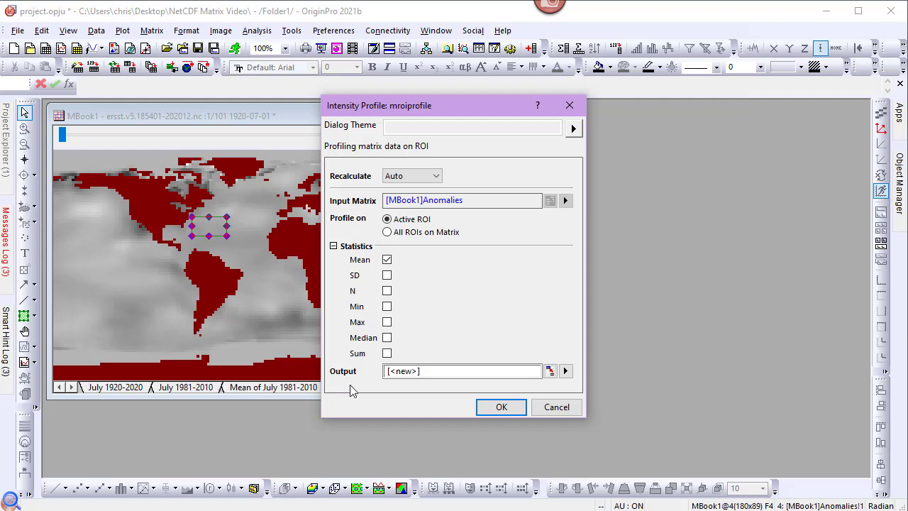
pyautogui.click(498, 408)
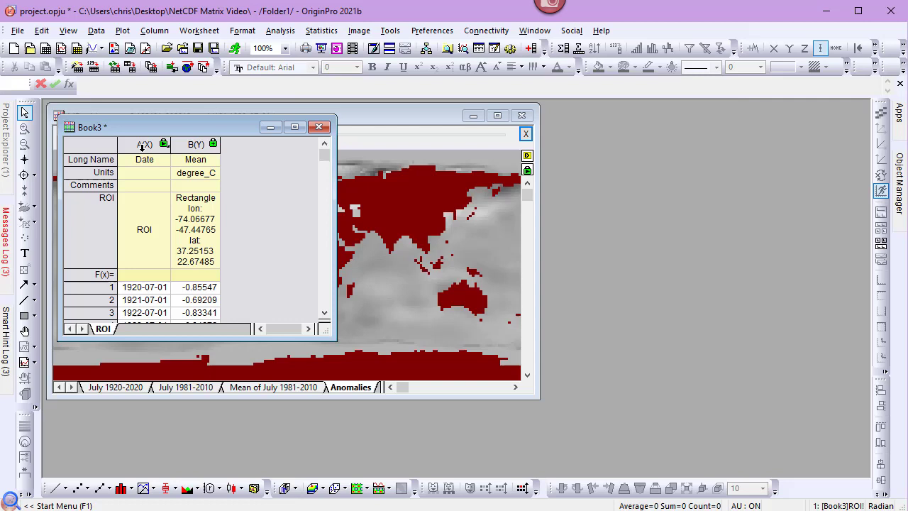
# - Plot Book3's Date and Mean columns with the ROI Anomaly Plot template
pyautogui.moveTo(142, 146); pyautogui.dragTo(192, 147)
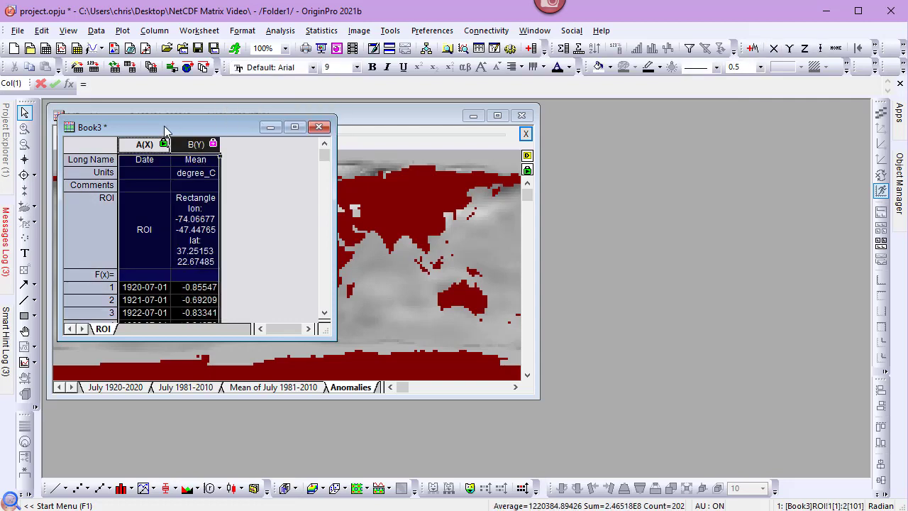
pyautogui.click(123, 33)
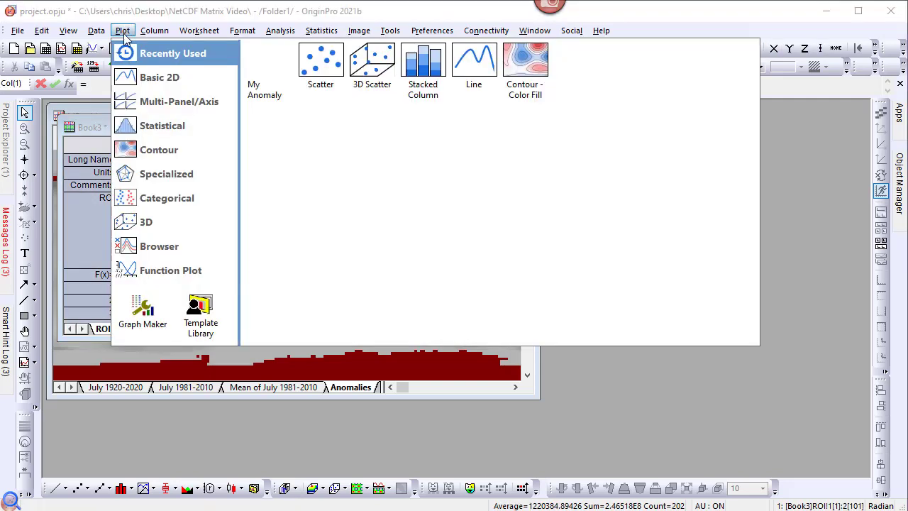
pyautogui.click(203, 303)
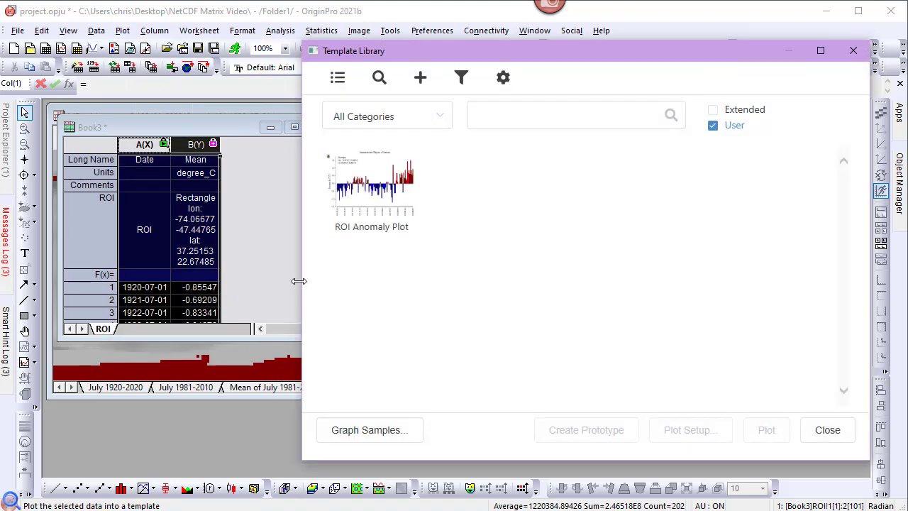
pyautogui.click(368, 207)
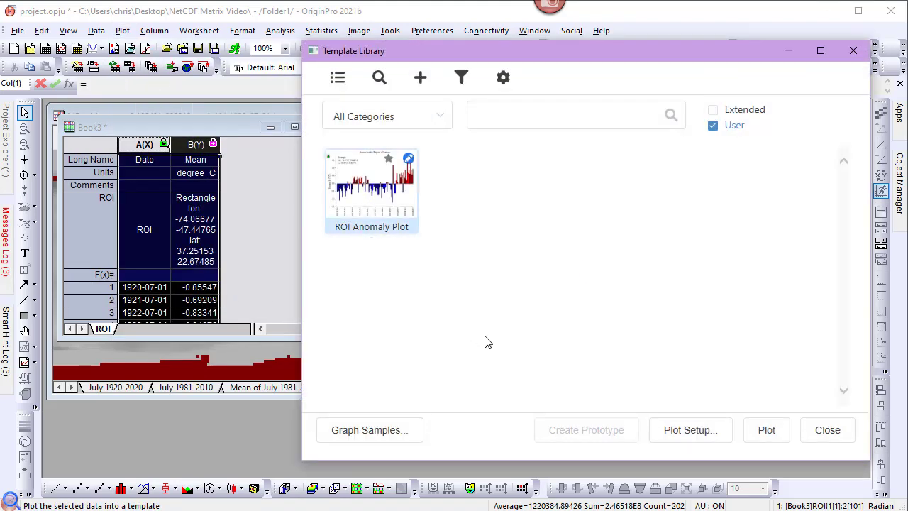
pyautogui.click(756, 431)
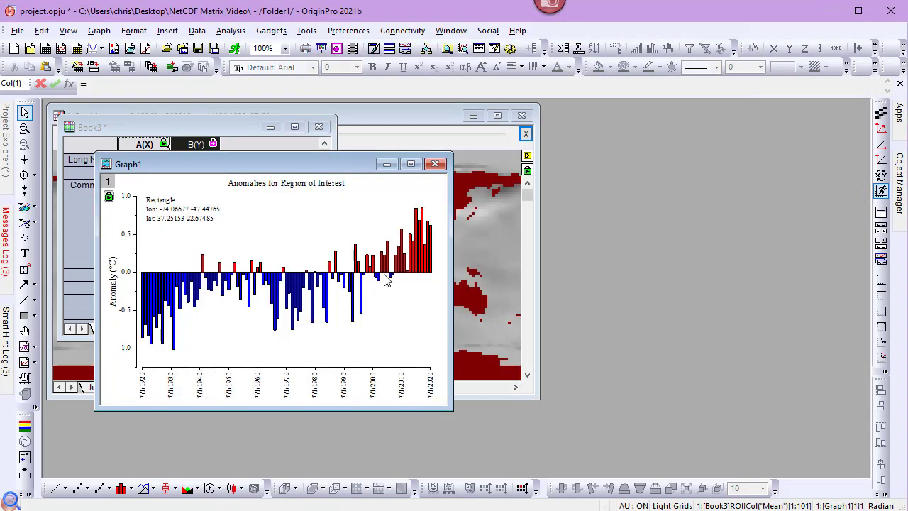
# - Place Graph1 beside a narrowed map window and minimize Book3
pyautogui.moveTo(319, 166); pyautogui.dragTo(713, 142)
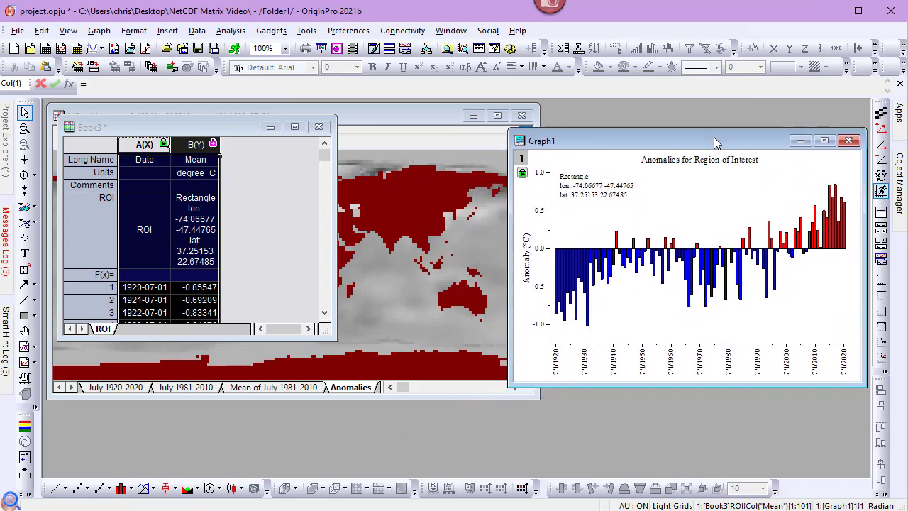
pyautogui.click(270, 127)
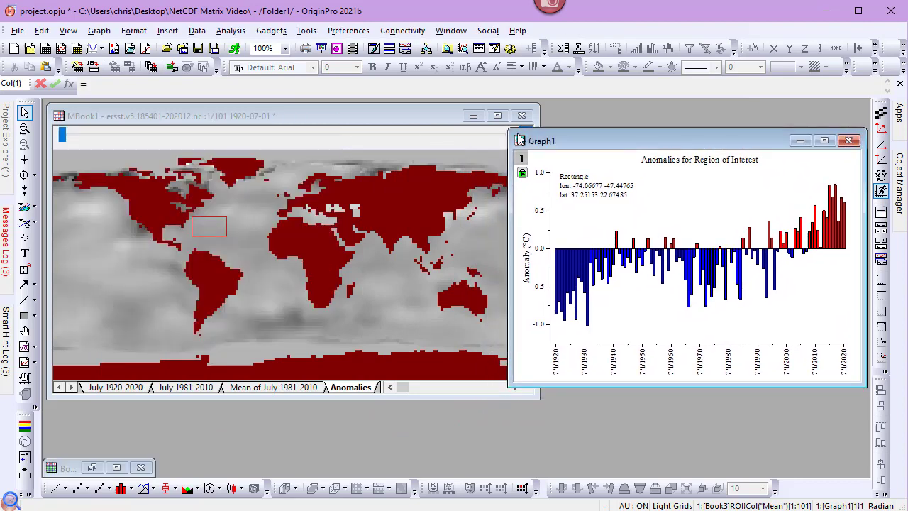
pyautogui.moveTo(539, 118); pyautogui.dragTo(505, 117)
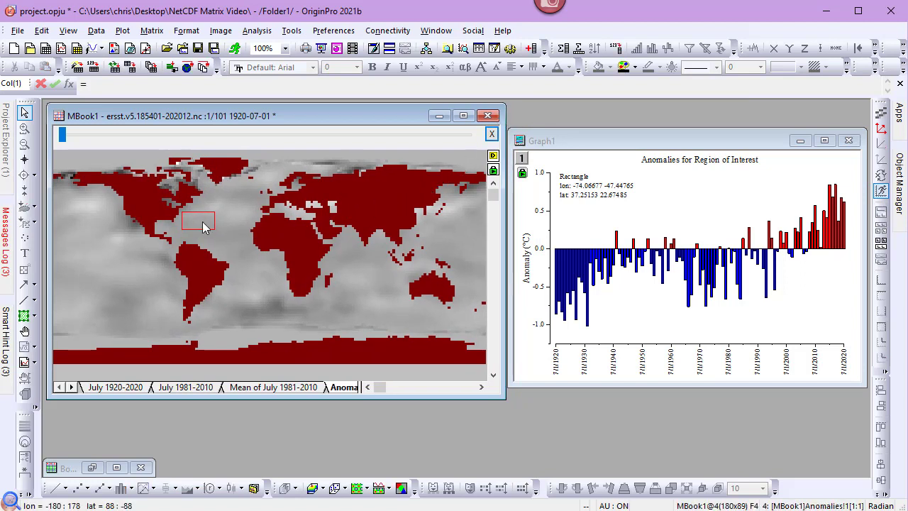
# - Move and resize the ROI to lon -64.18 to -43.12, lat 32.05 to 19.23
pyautogui.moveTo(202, 222); pyautogui.dragTo(215, 211)
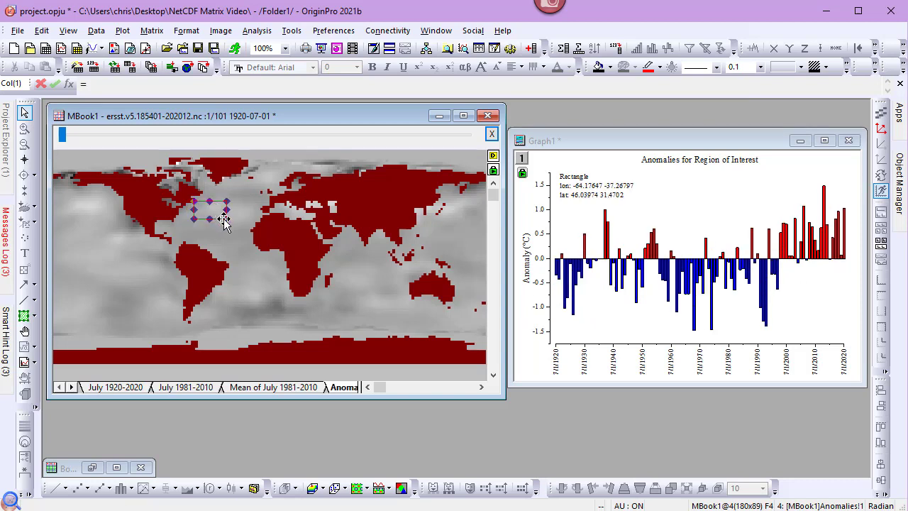
pyautogui.click(232, 225)
pyautogui.moveTo(232, 224); pyautogui.dragTo(206, 225)
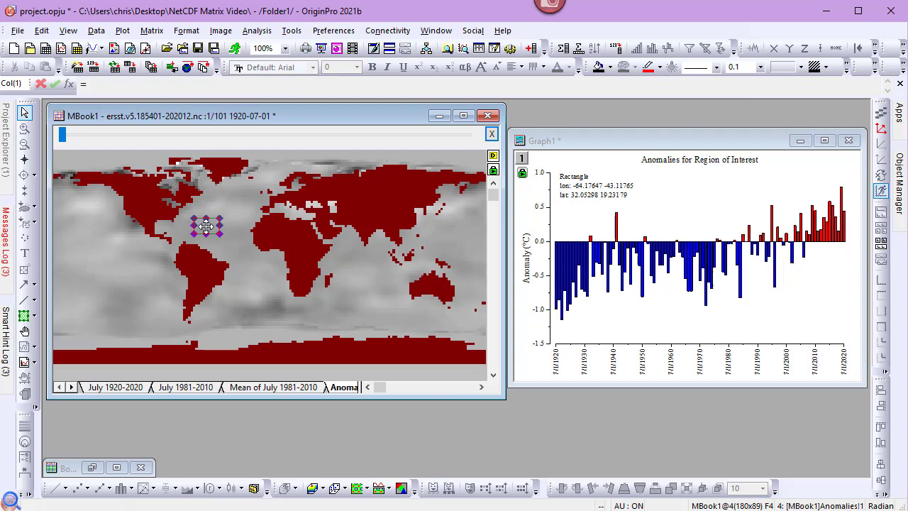